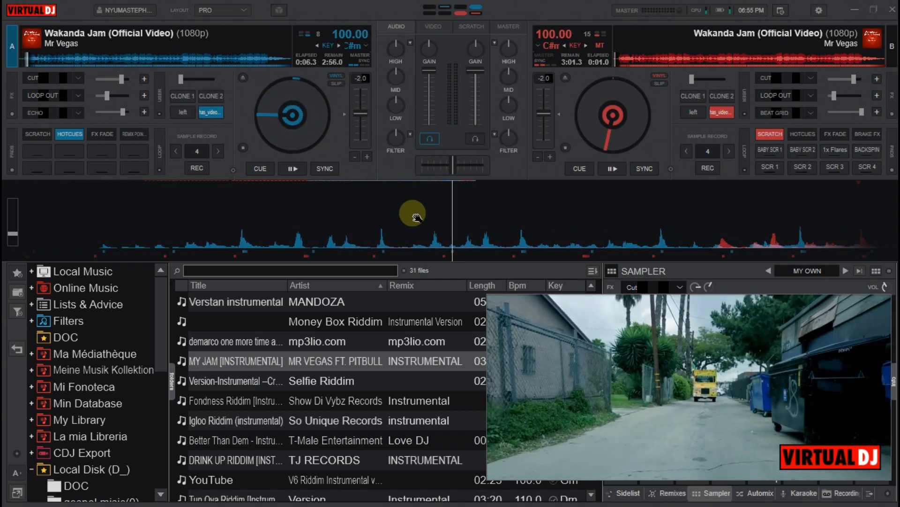
Move deck A's playhead to the track's first beat at about 0:03.3 and store hot cue 1 there
left_click_drag(281, 217, 684, 208)
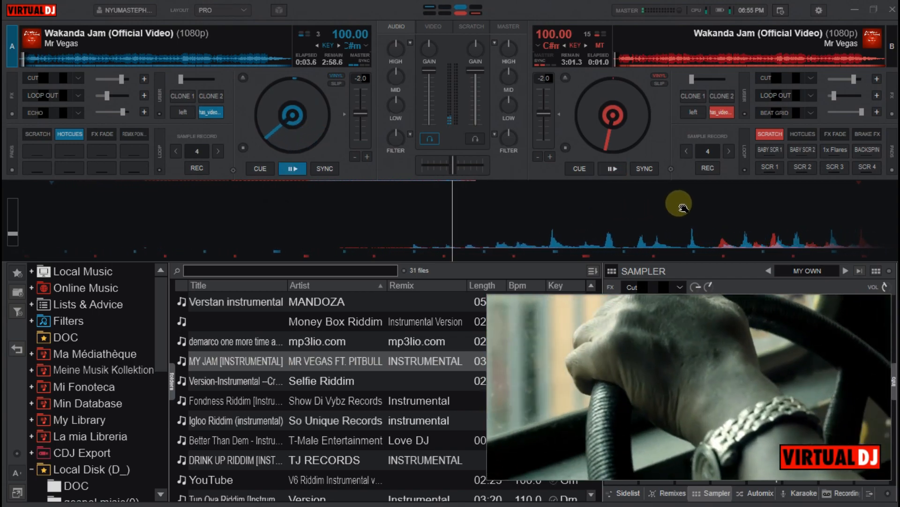
left_click_drag(476, 230, 584, 245)
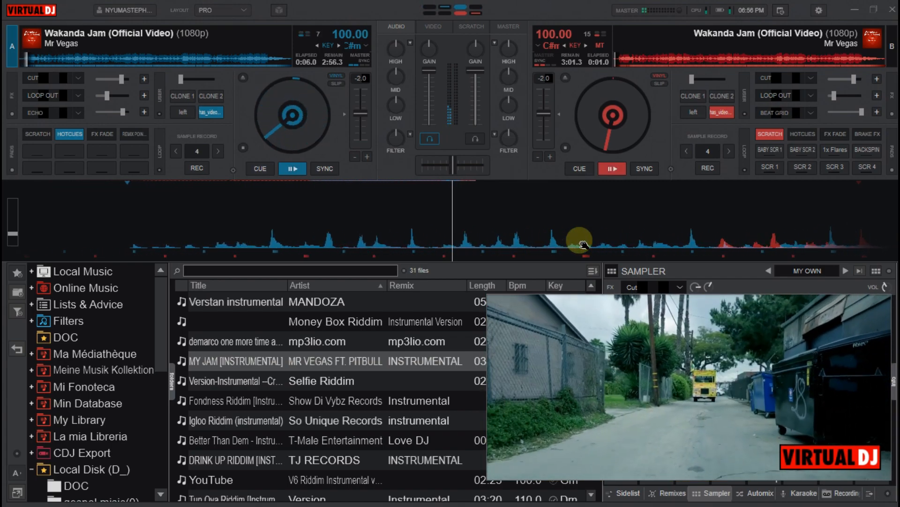
key("BackSpace")
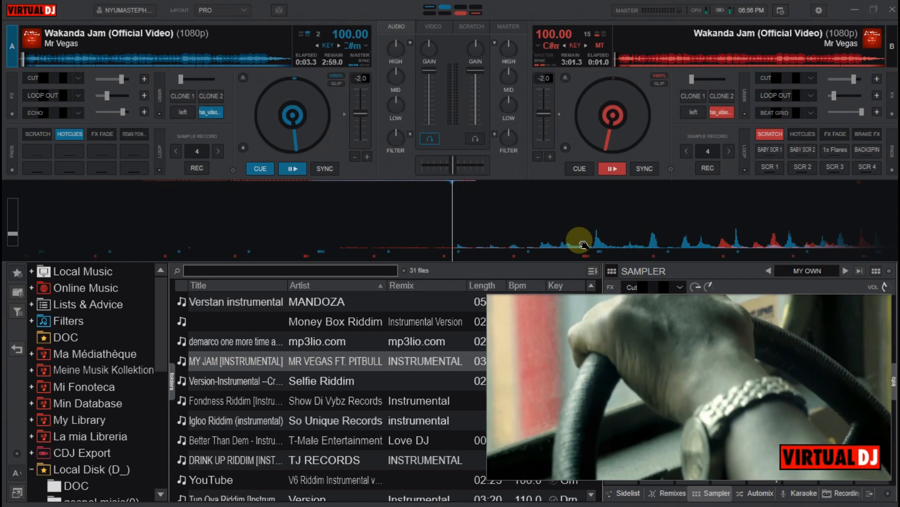
key("ctrl+1")
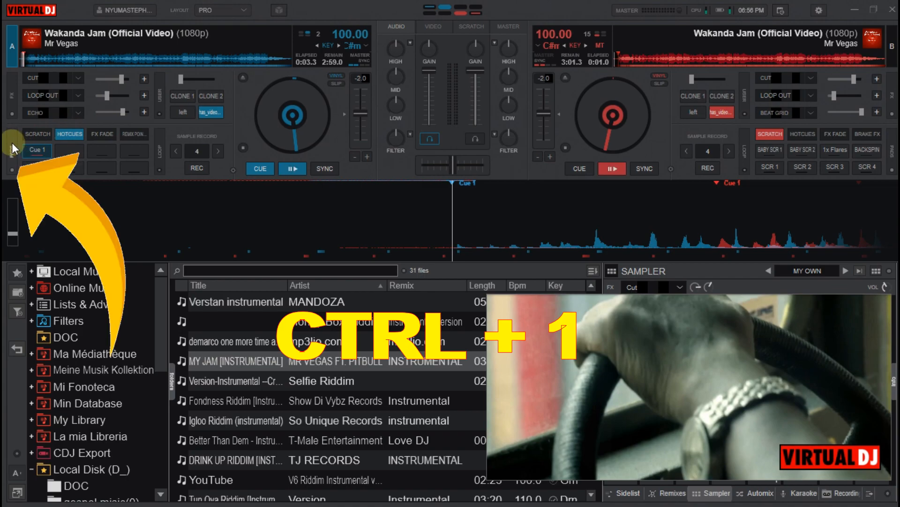
left_click(47, 134)
left_click(62, 134)
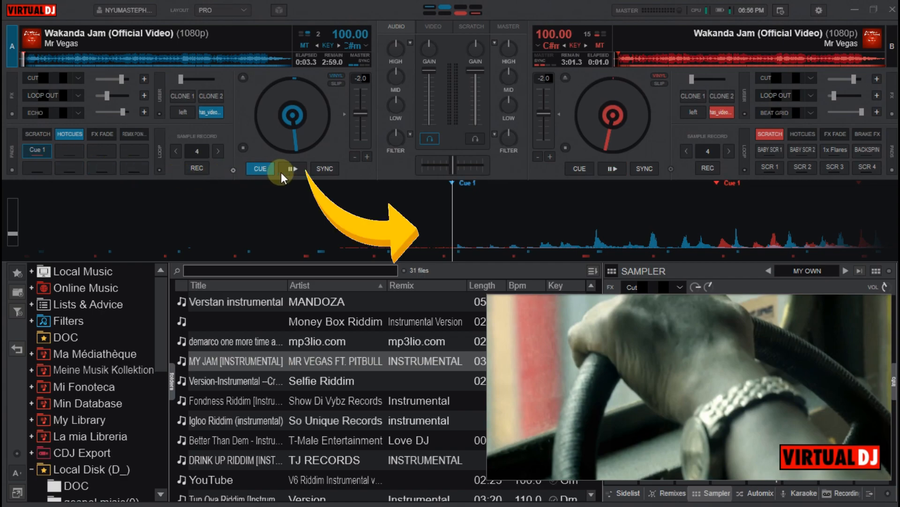
Preview deck A's playback from Cue 1 and check its alignment with the first beat on the waveform
right_click(472, 221)
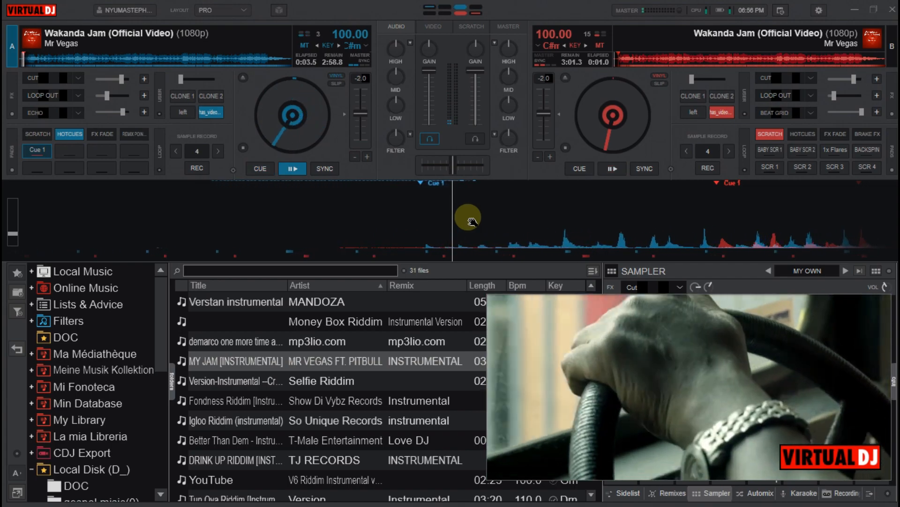
right_click(473, 221)
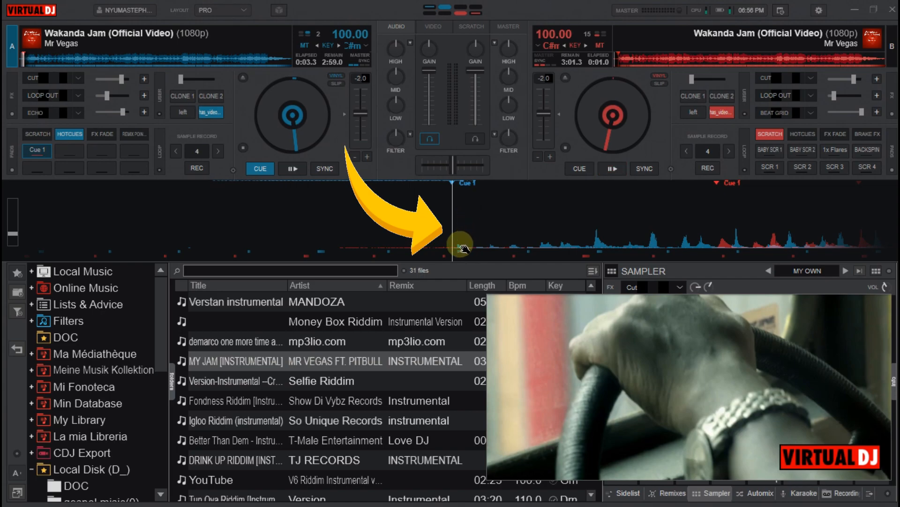
mouse_move(463, 249)
left_mouse_down()
mouse_move(496, 245)
mouse_move(460, 244)
mouse_move(468, 248)
left_mouse_up()
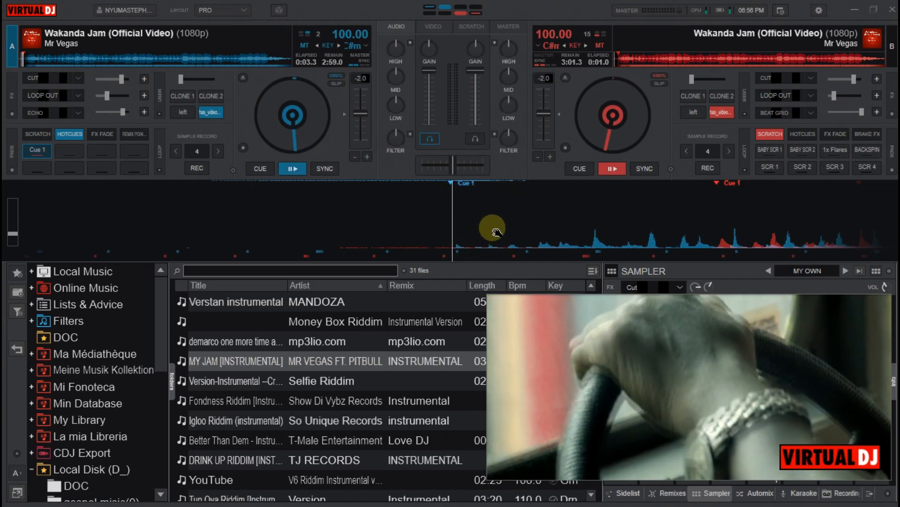
Unload the track from deck B and return deck A's playhead to Cue 1
left_click(565, 76)
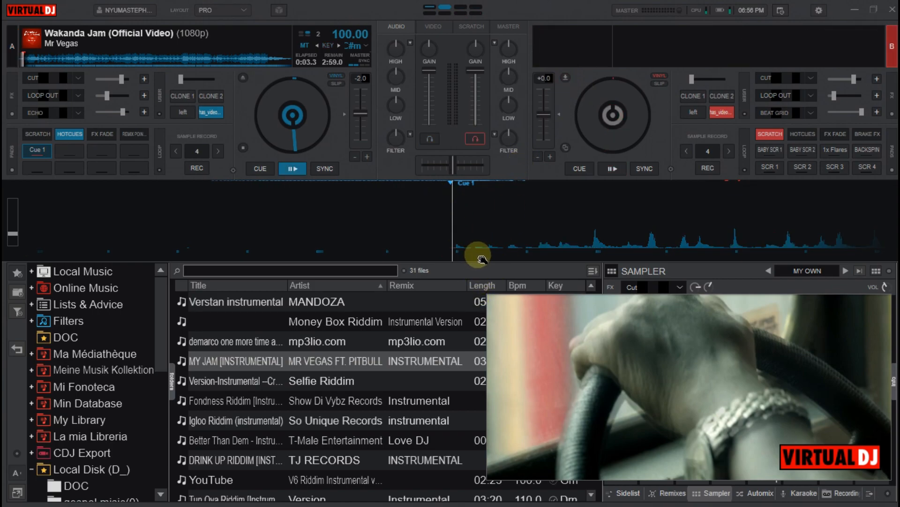
mouse_move(457, 254)
left_mouse_down()
mouse_move(473, 254)
mouse_move(457, 254)
mouse_move(465, 260)
left_mouse_up()
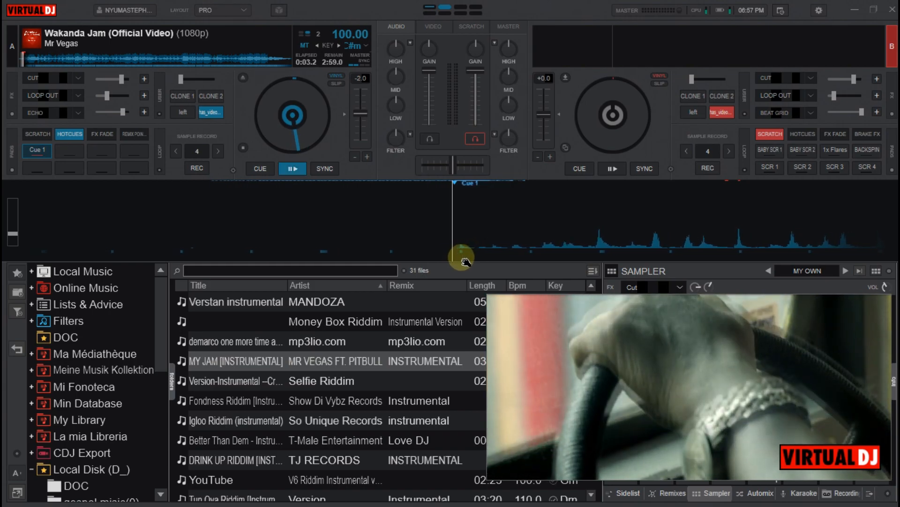
key("space")
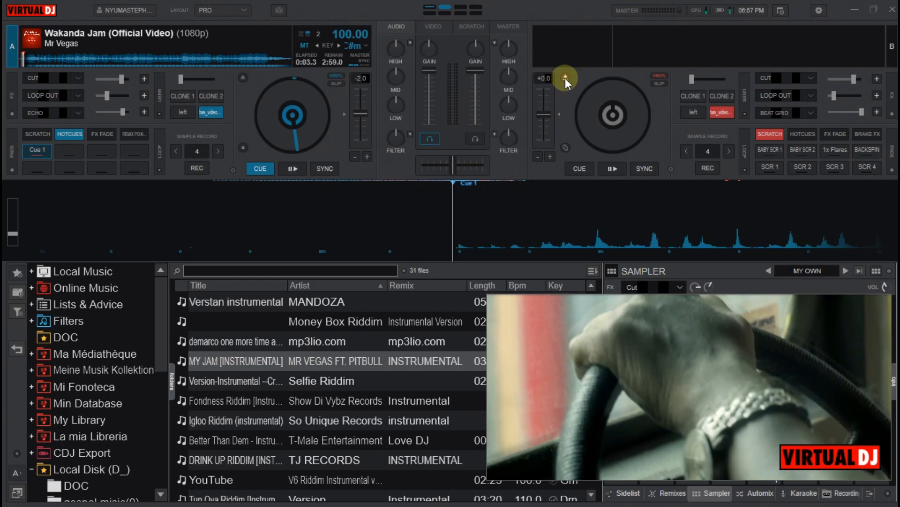
key("c")
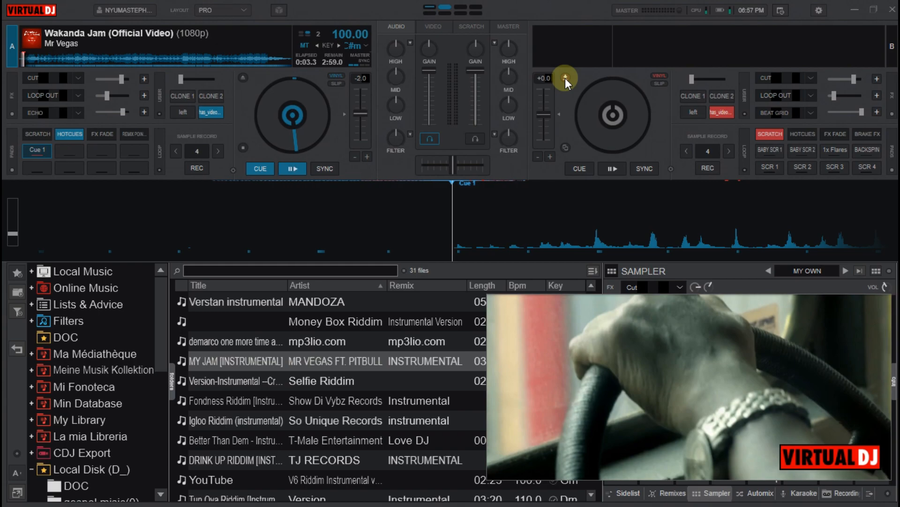
Play deck A on to the first strong beat, fine-position it at about 0:11.7, and store hot cue 2 there
key("space")
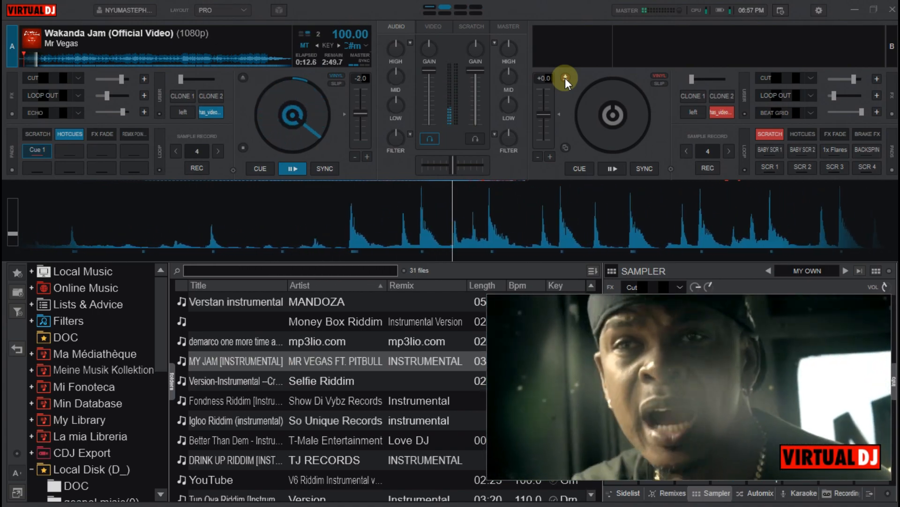
key("space")
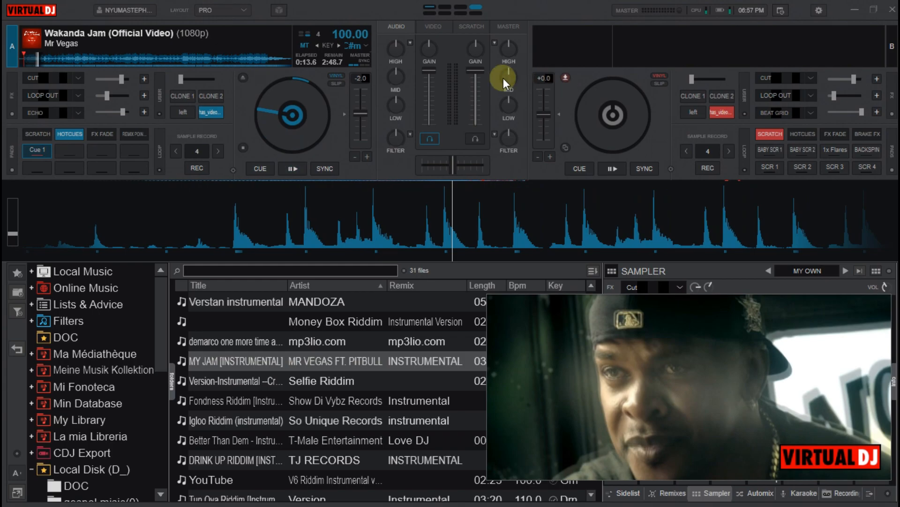
left_click_drag(271, 207, 510, 214)
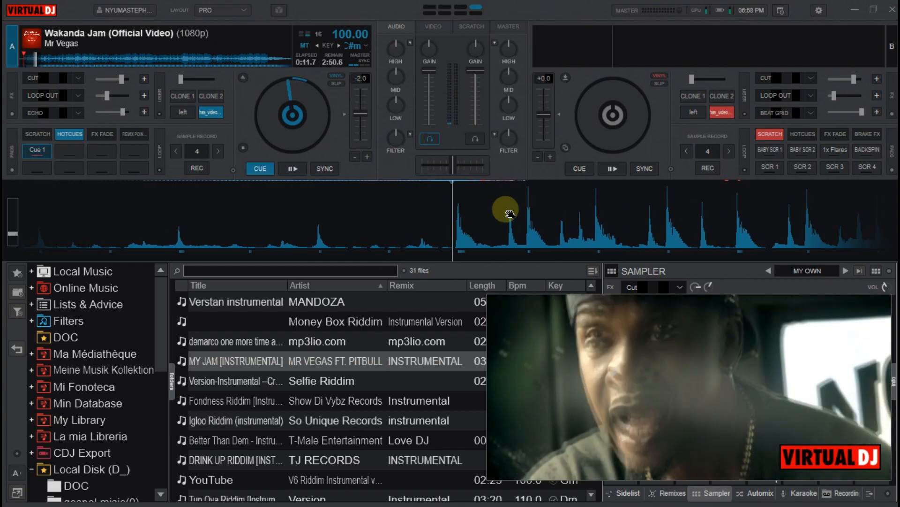
key("1")
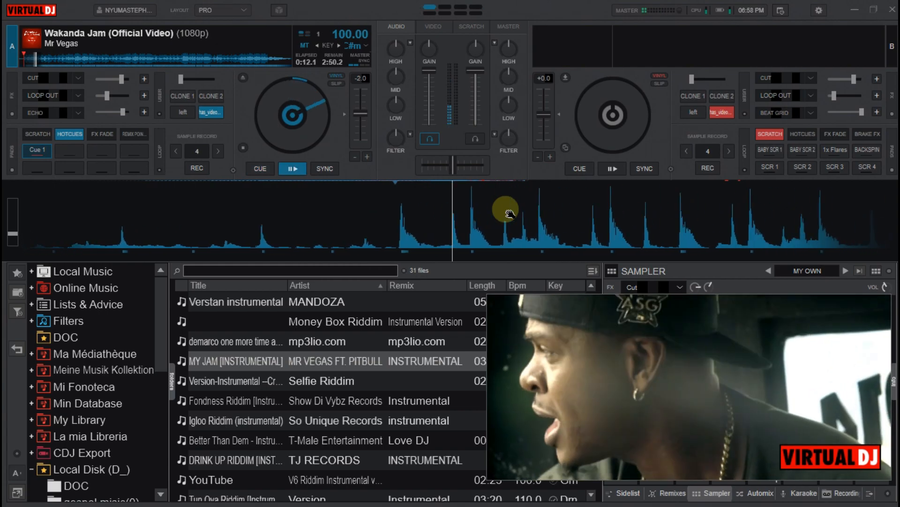
key("1")
key("1")
key("1")
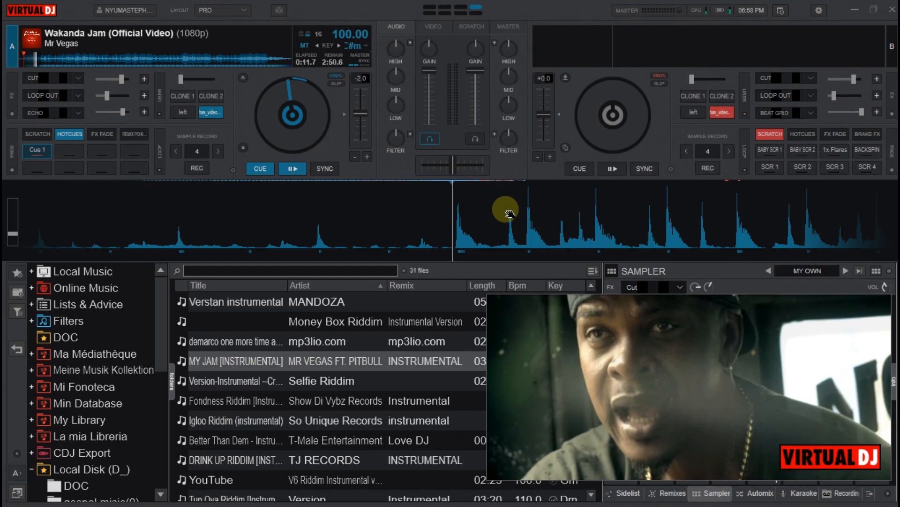
key("ctrl+2")
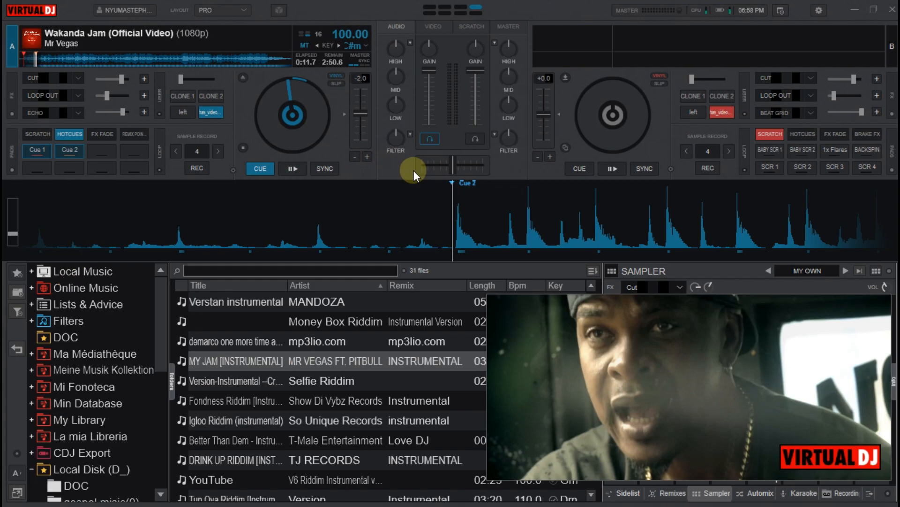
Play deck A on from Cue 2 and store hot cue 3 on the beat at about 0:17.7
key("space")
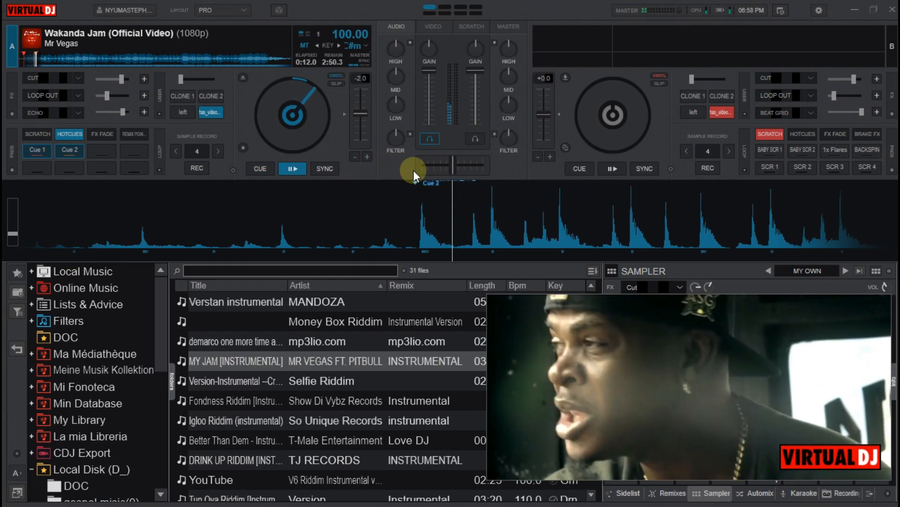
key("2")
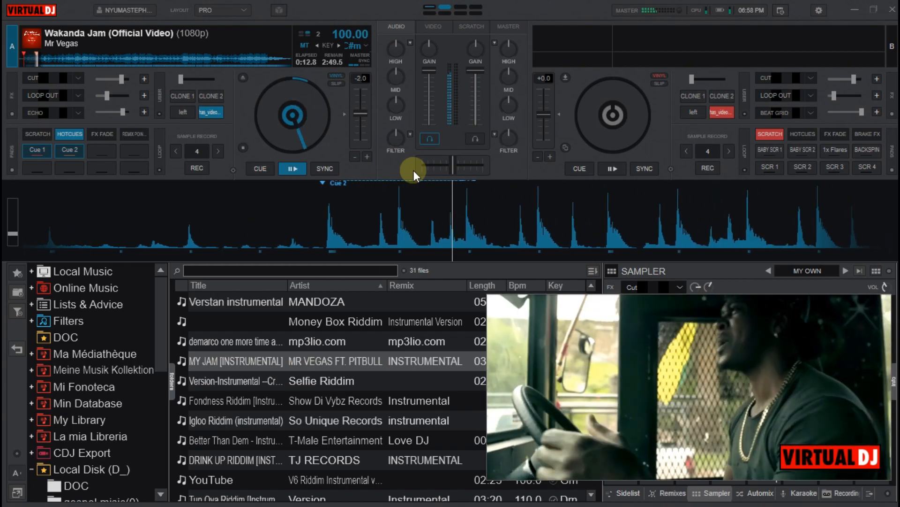
key("c")
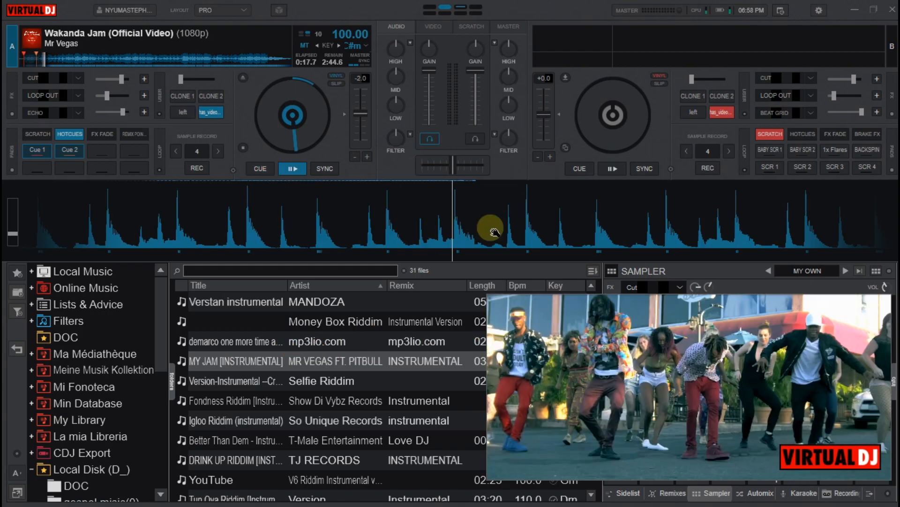
key("space")
key("space")
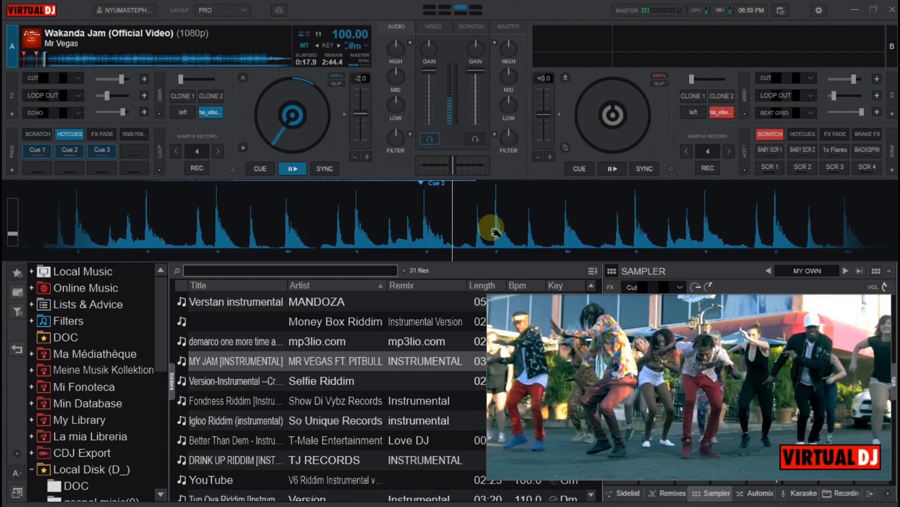
Trigger Cue 3 on deck A repeatedly to check its timing against the beat
key("3")
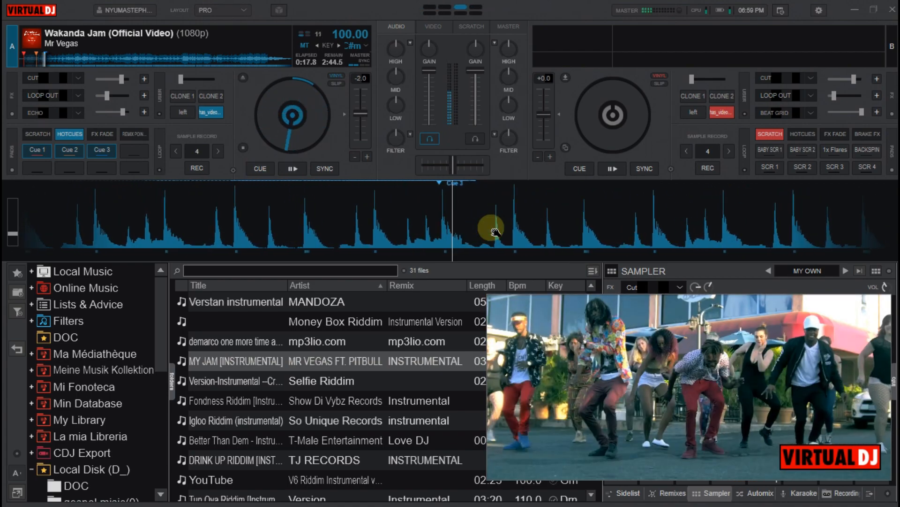
key("3")
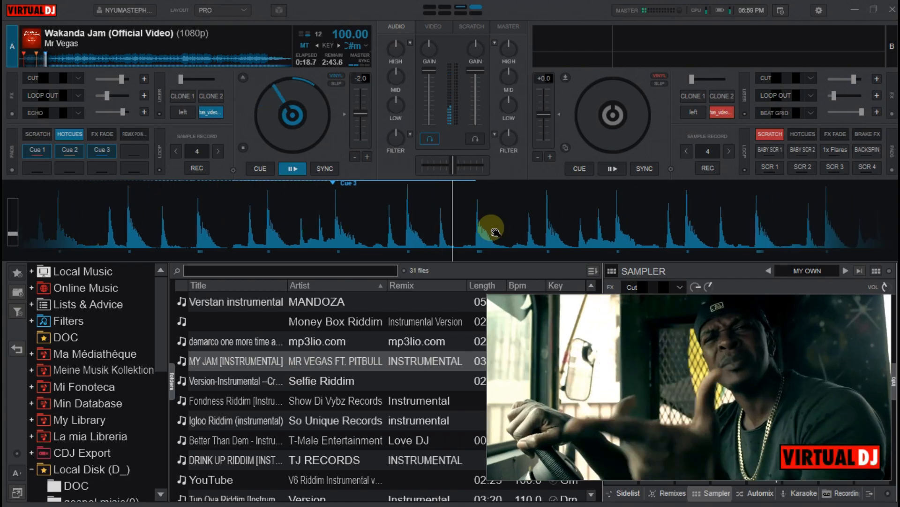
key("3")
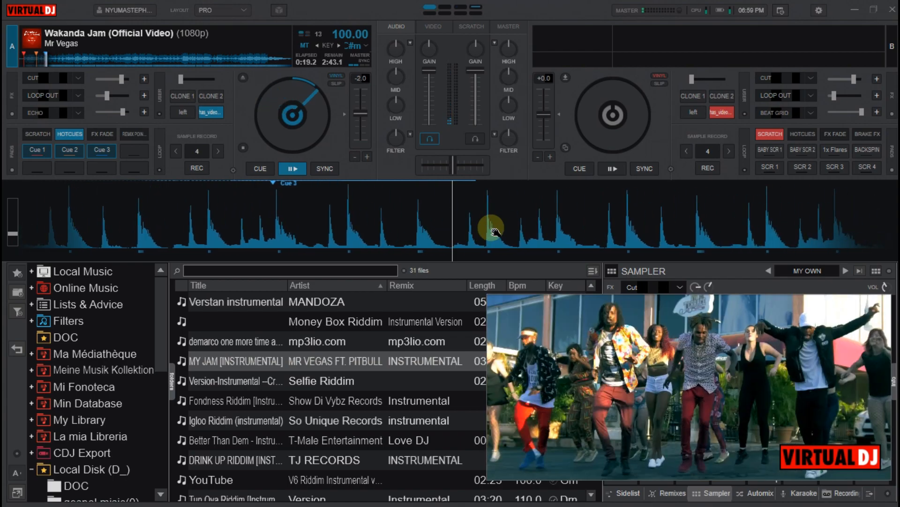
key("3")
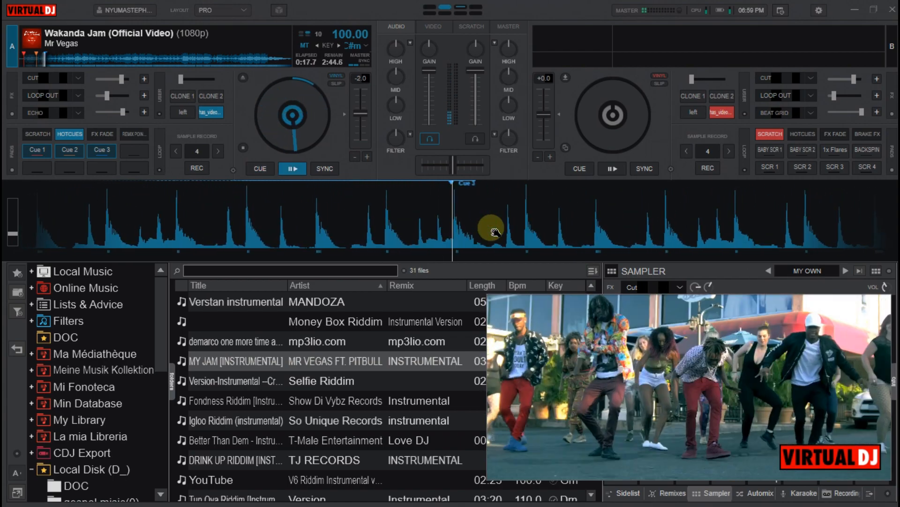
key("3")
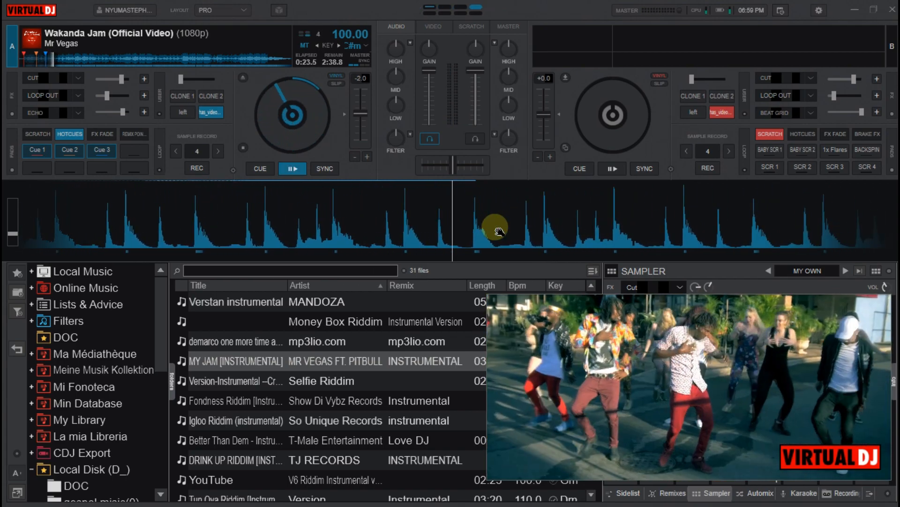
Move deck A's playhead back to the beat at about 0:22.5 and store hot cue 4 there
left_click_drag(498, 230, 634, 246)
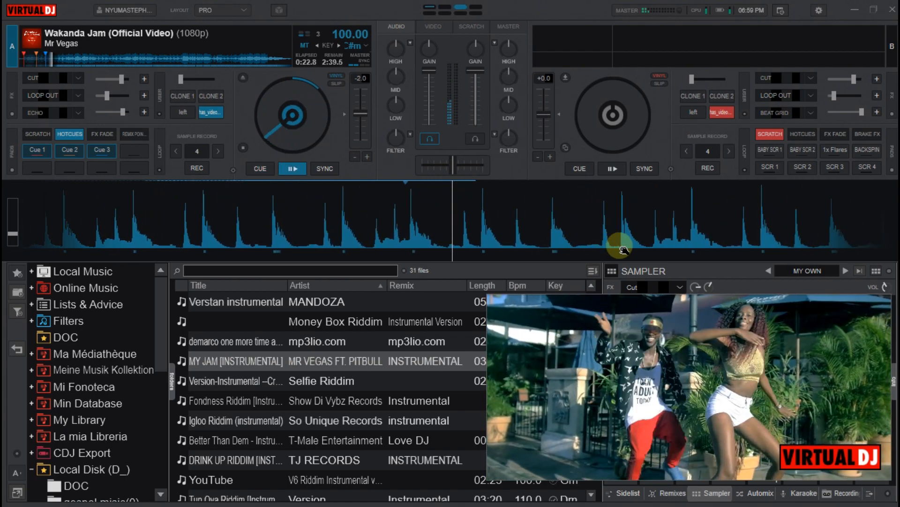
key("3")
key("3")
key("3")
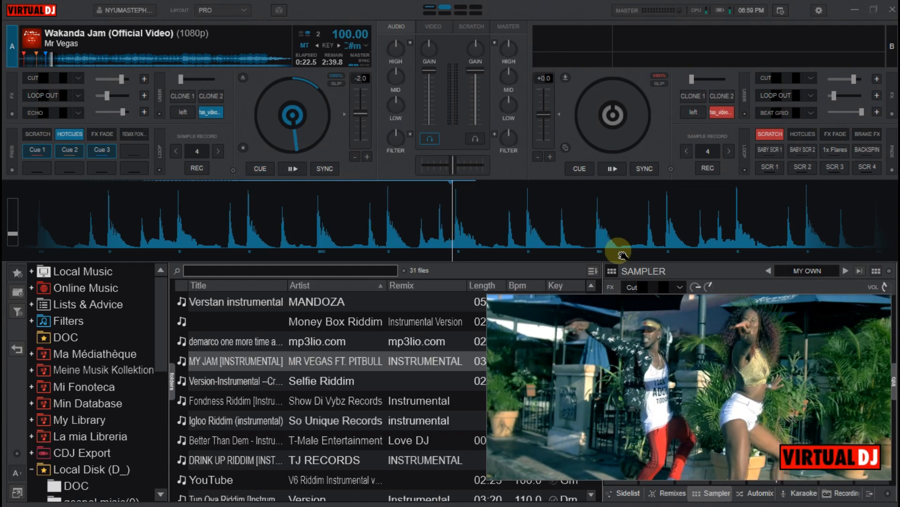
key("3")
key("3")
key("3")
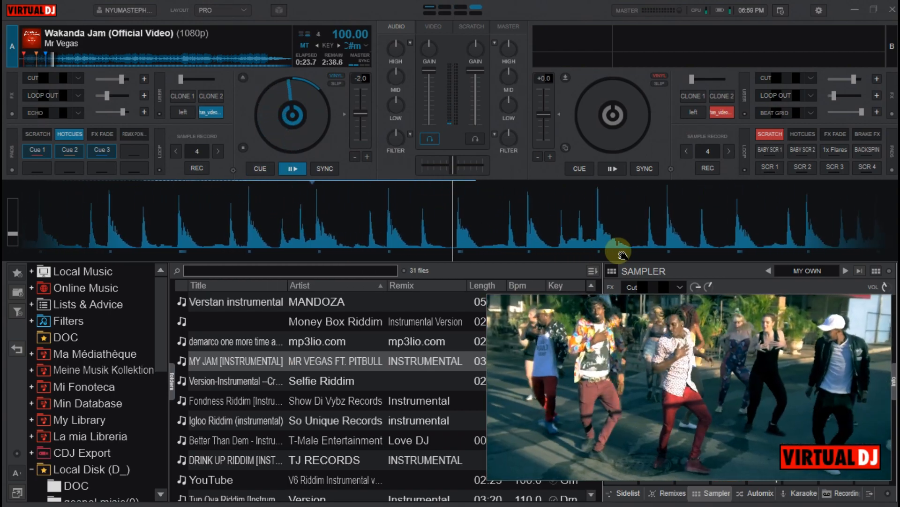
key("3")
key("3")
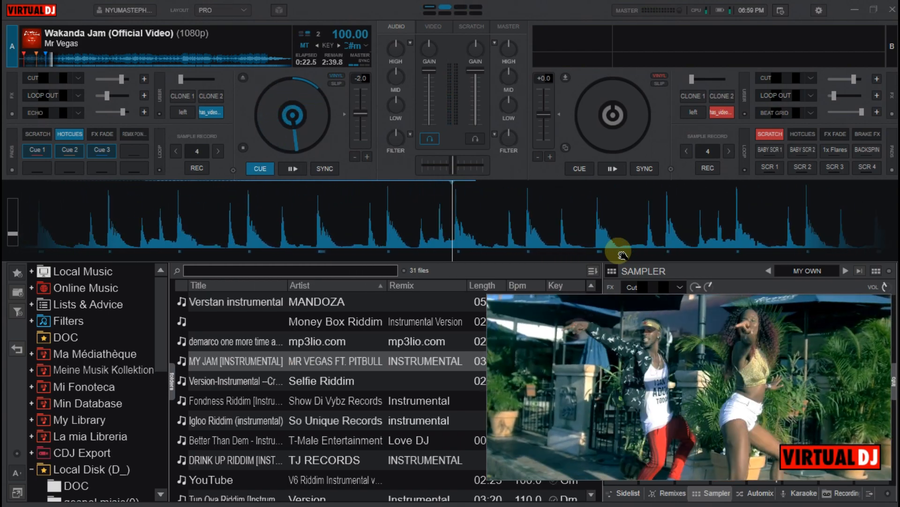
key("ctrl+4")
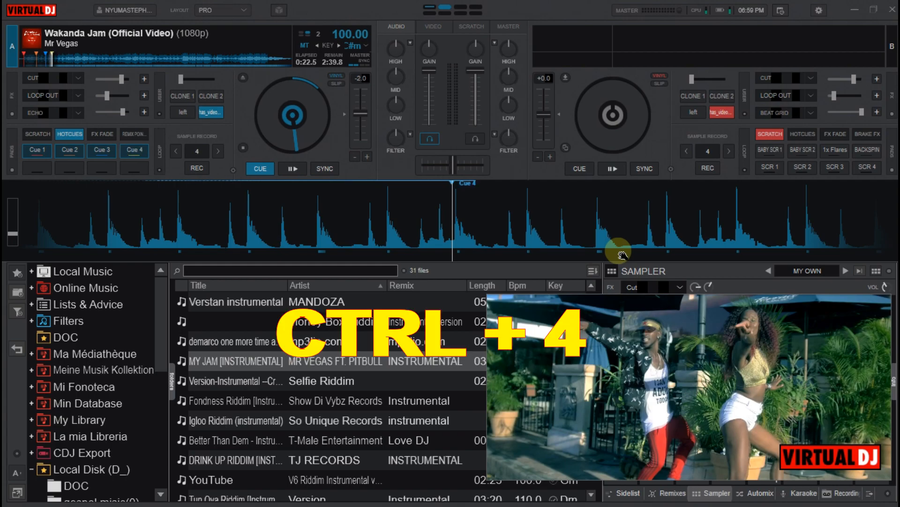
Trigger Cue 4 on deck A several times to test its playback, leaving the deck stopped at that cue
key("4")
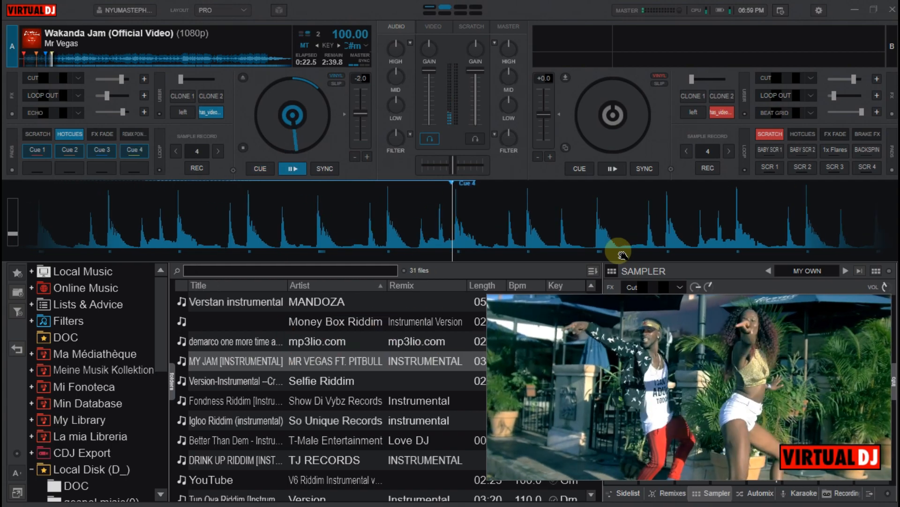
key("4")
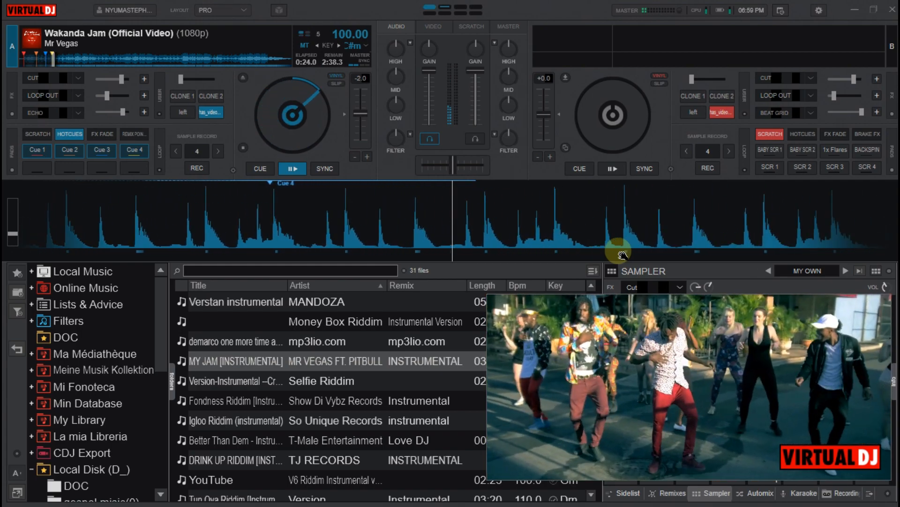
key("space")
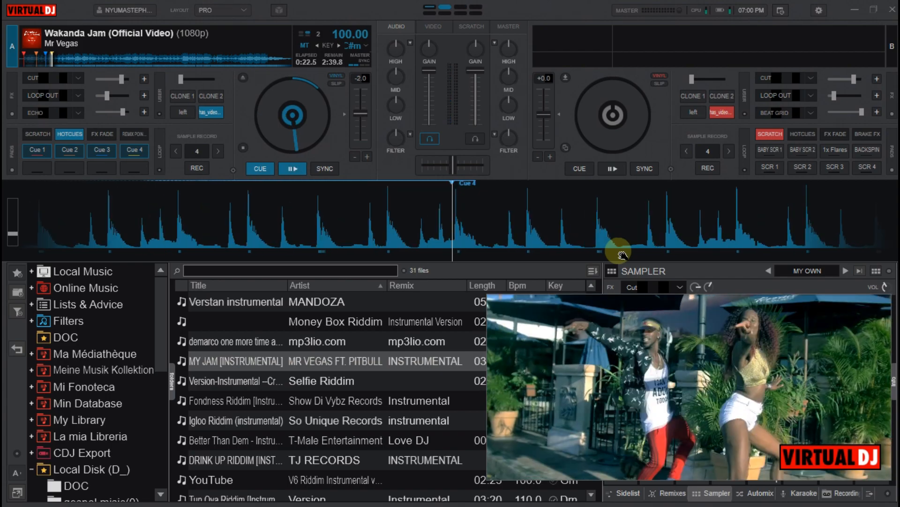
key("space")
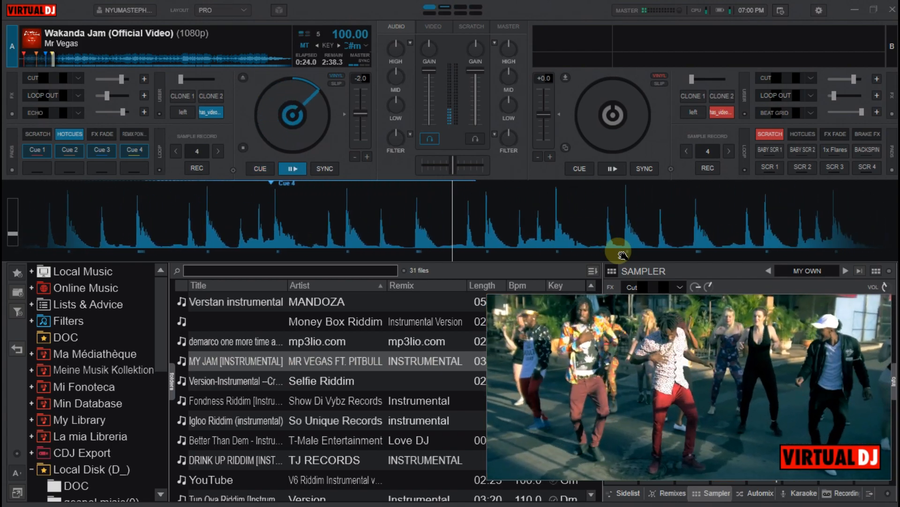
key("4")
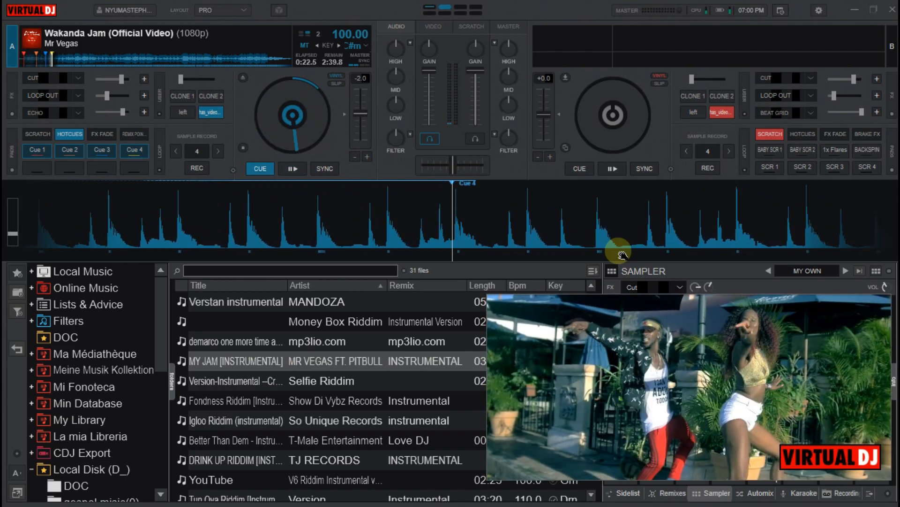
key("space")
key("4")
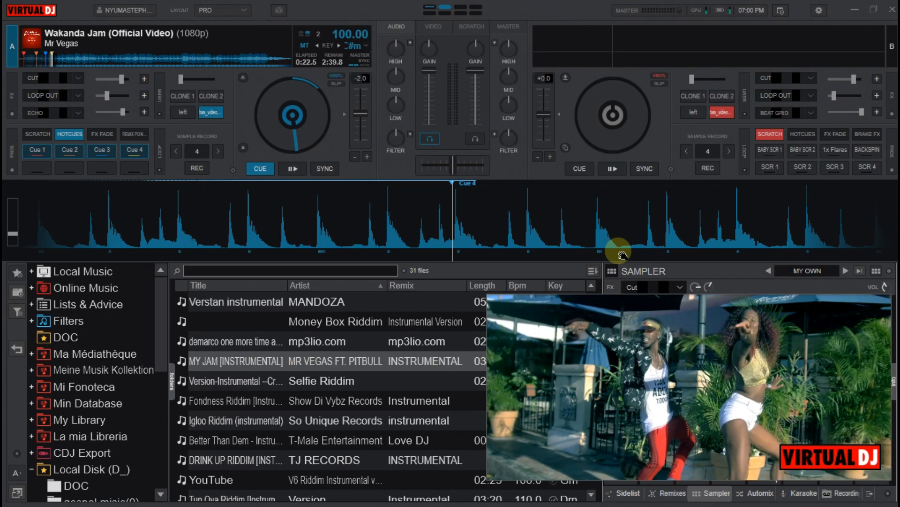